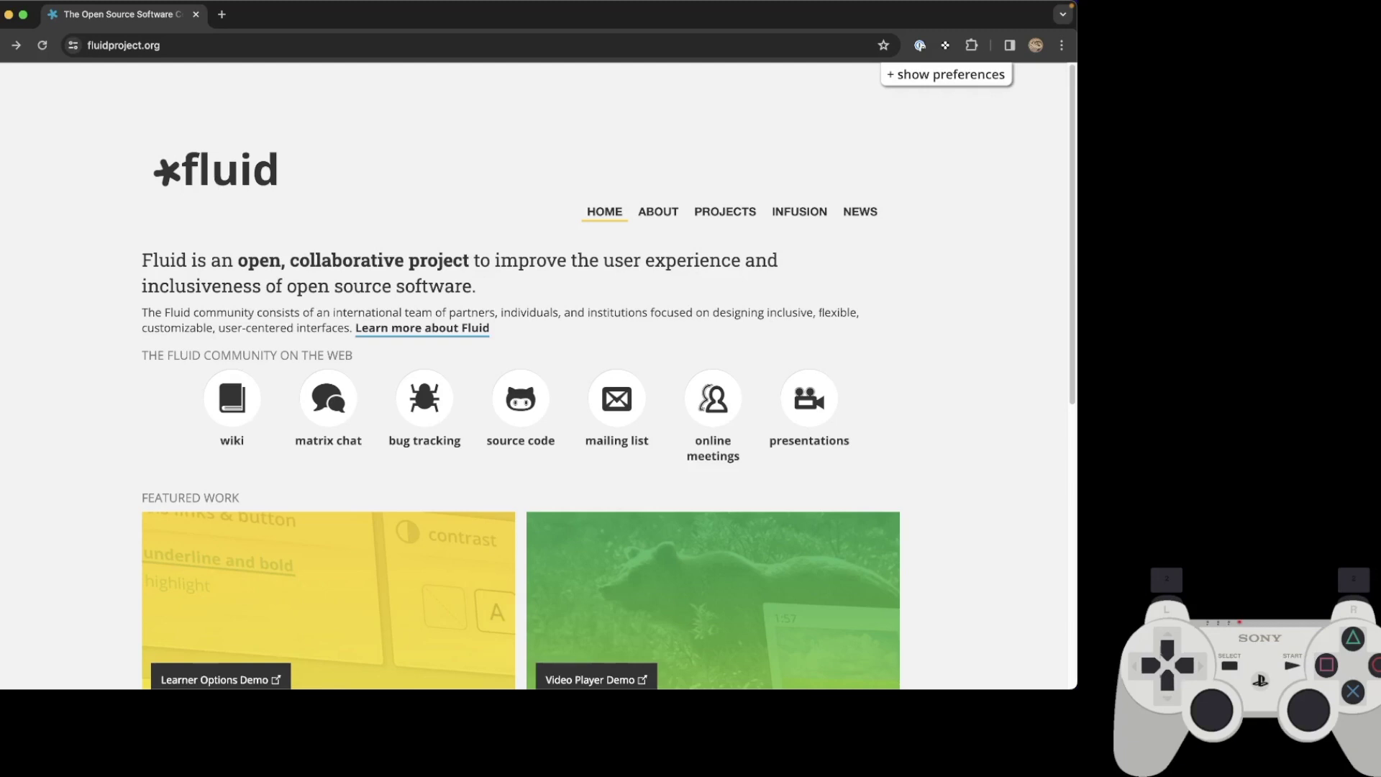
Move focus forward through the skip links and site navigation to the PROJECTS link.
key("Tab")
key("Tab")
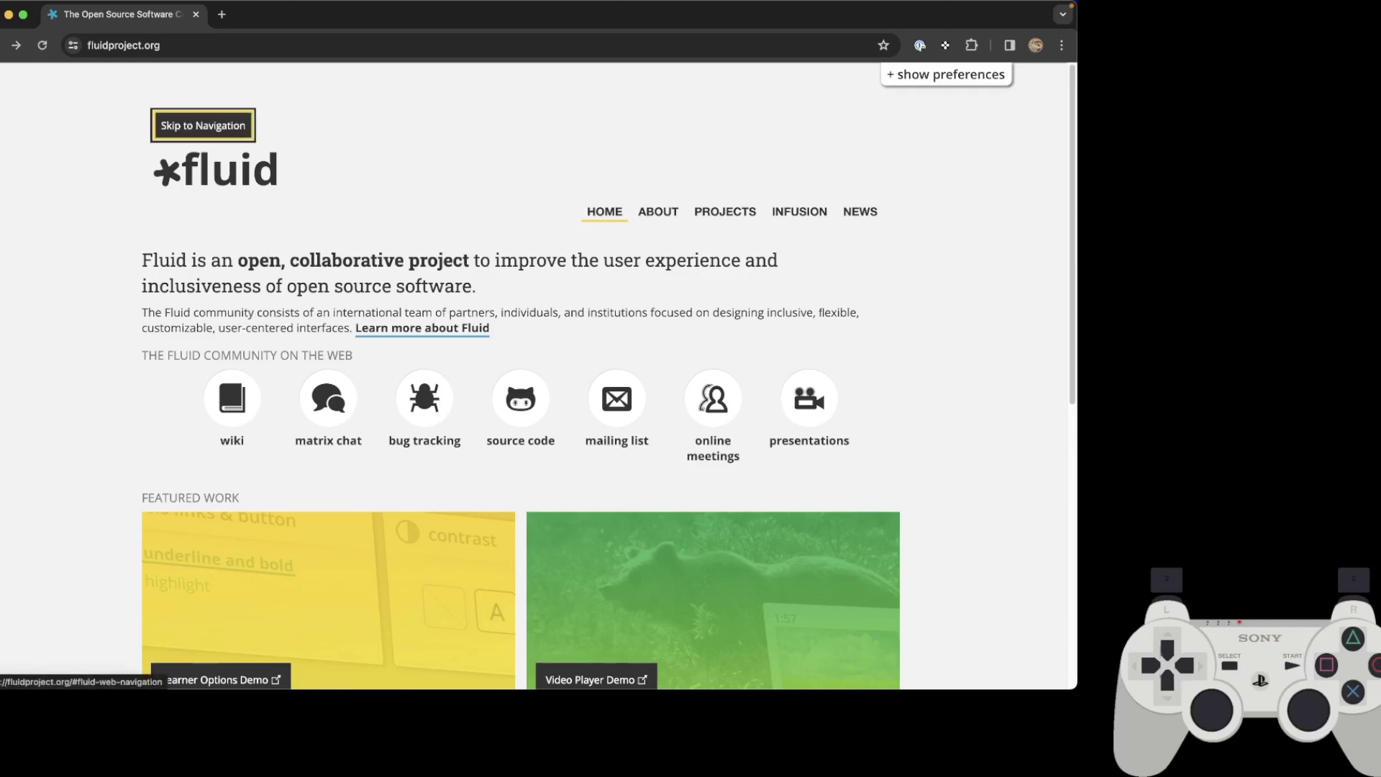
key("Tab")
key("Tab")
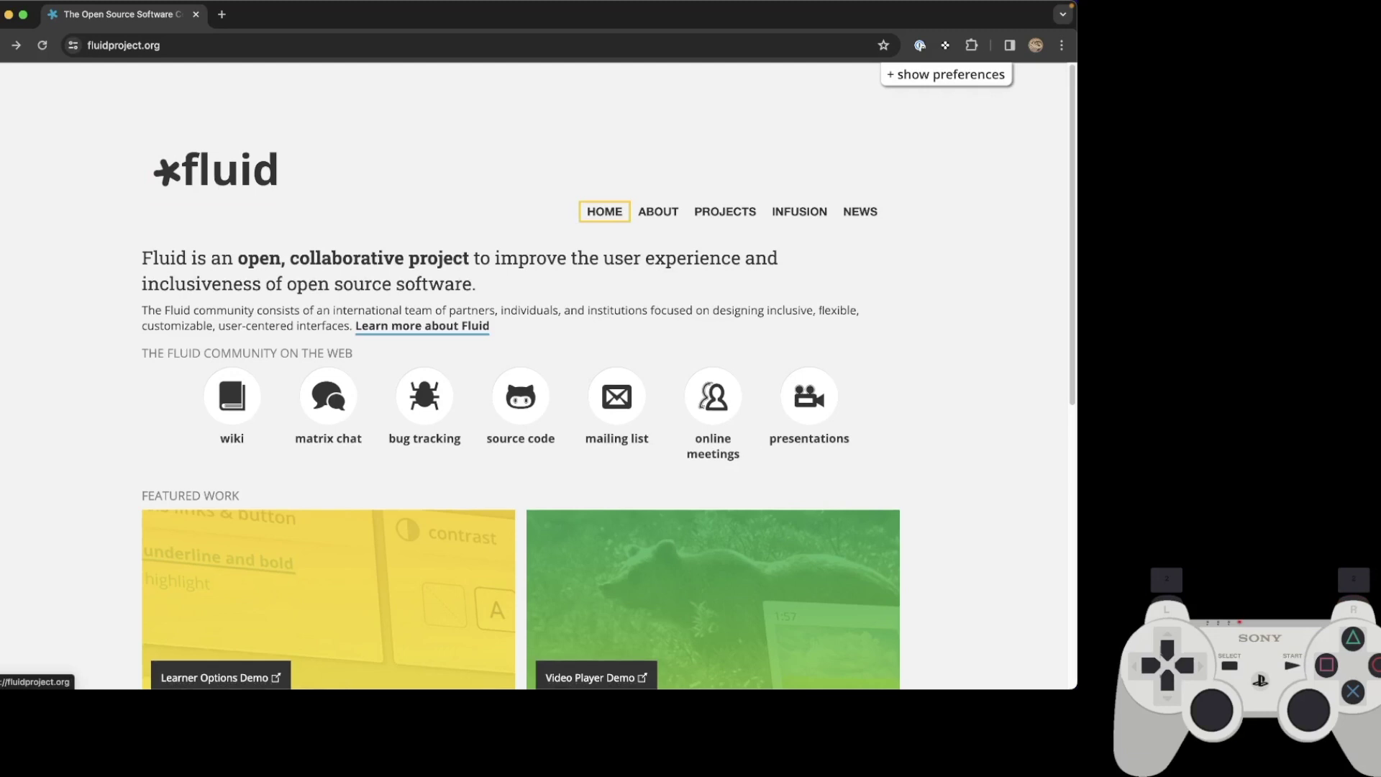
key("Tab")
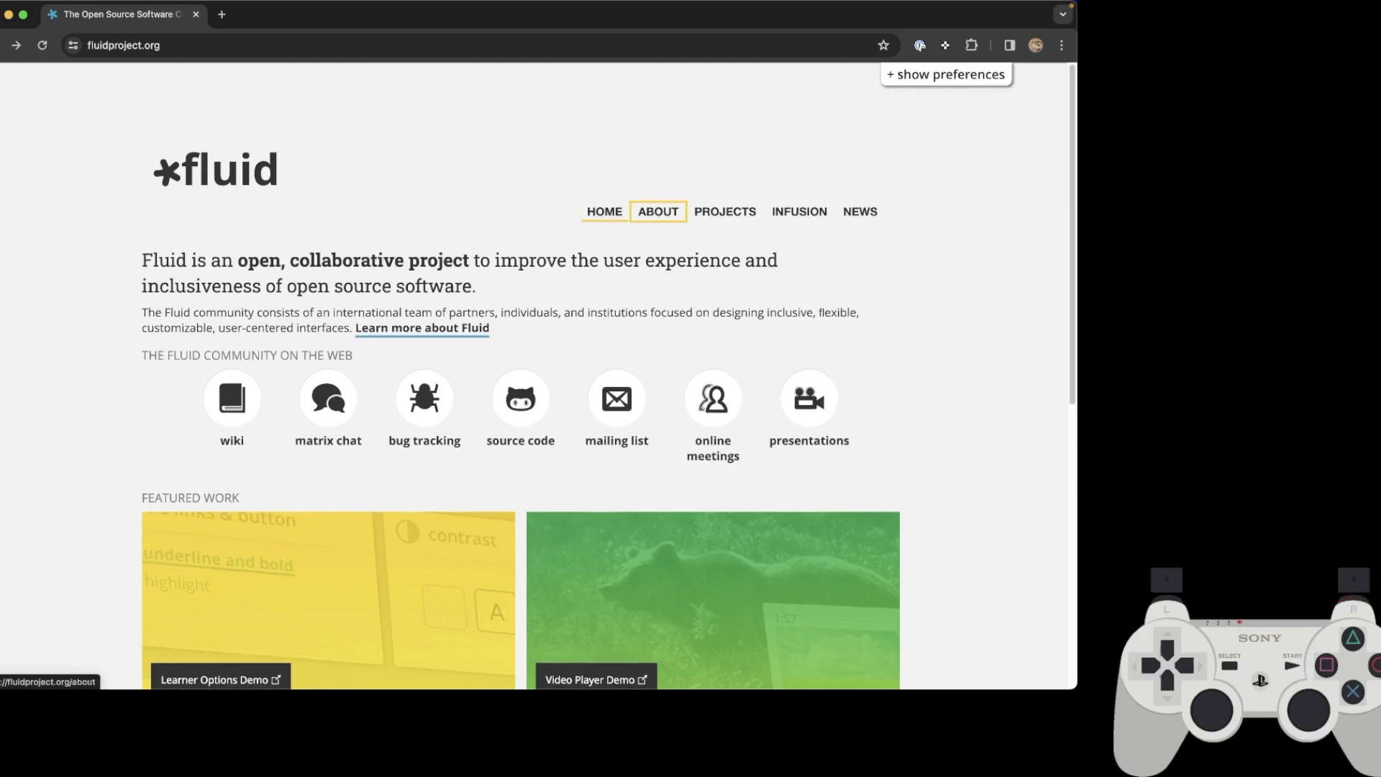
key("Tab")
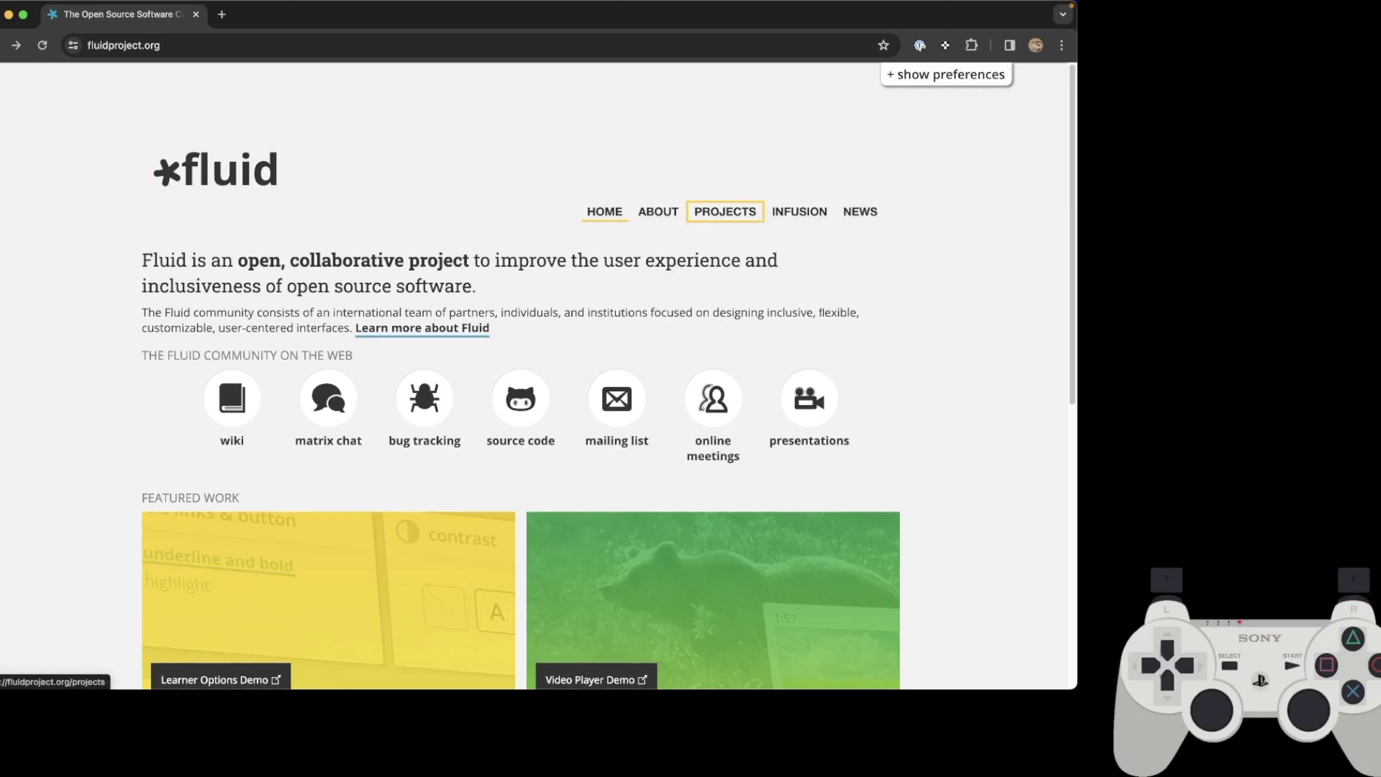
Move focus back to HOME, then onto ABOUT, and follow it to the About page.
key("shift+Tab")
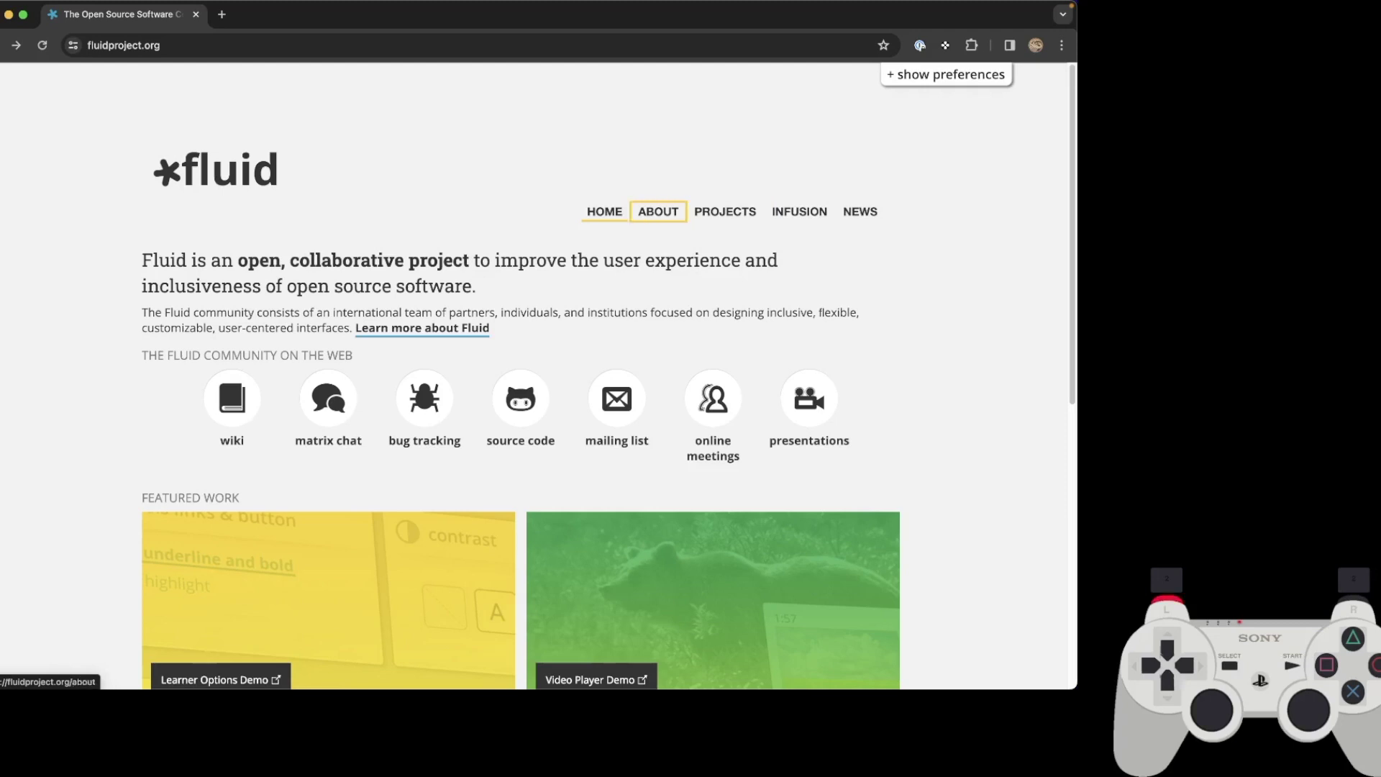
key("shift+Tab")
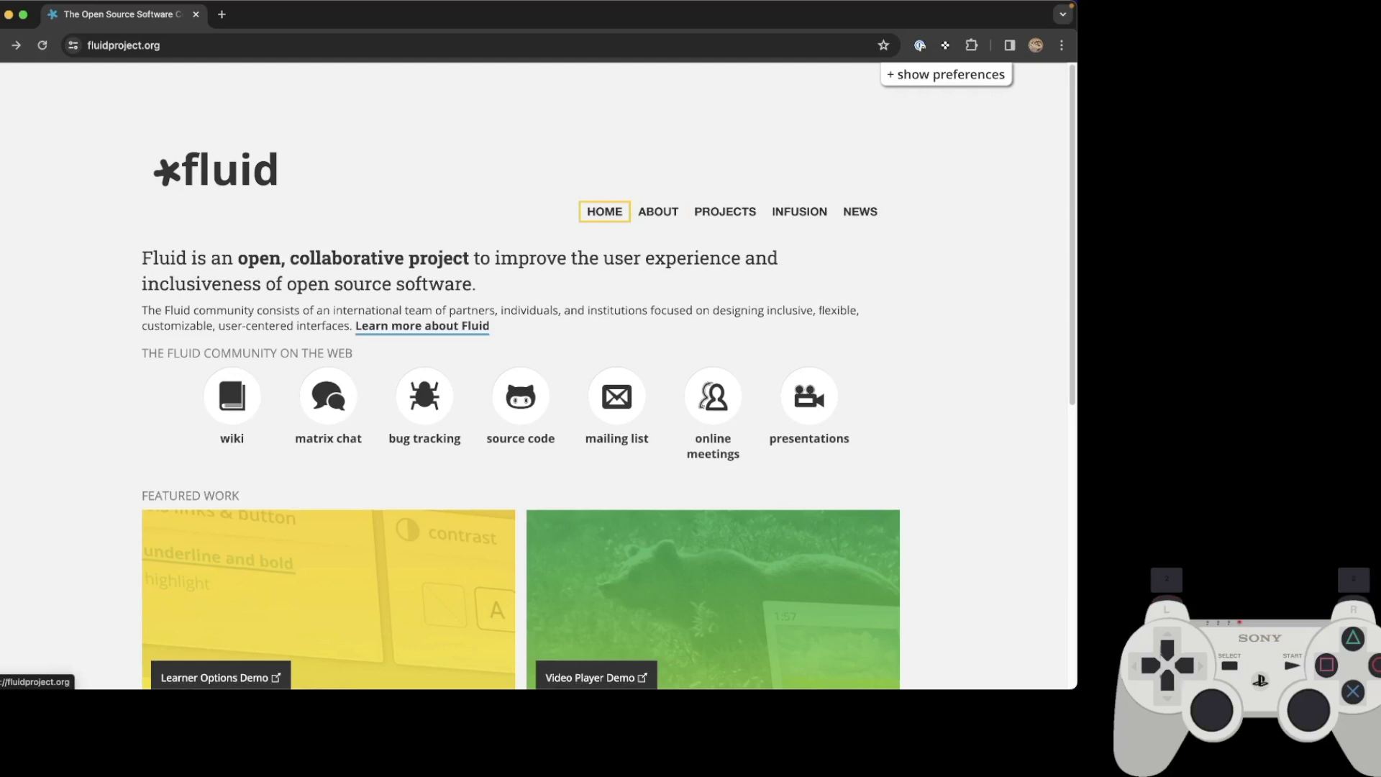
key("Tab")
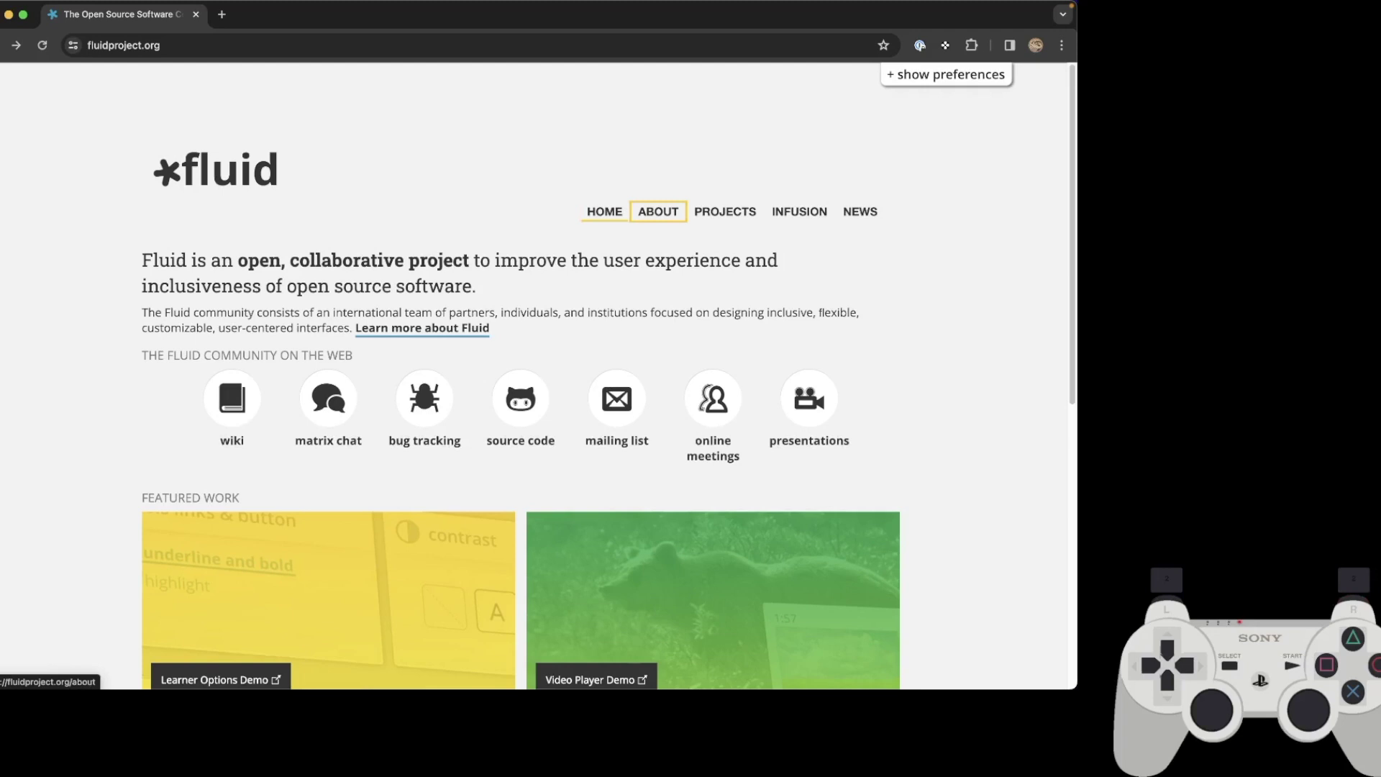
key("Return")
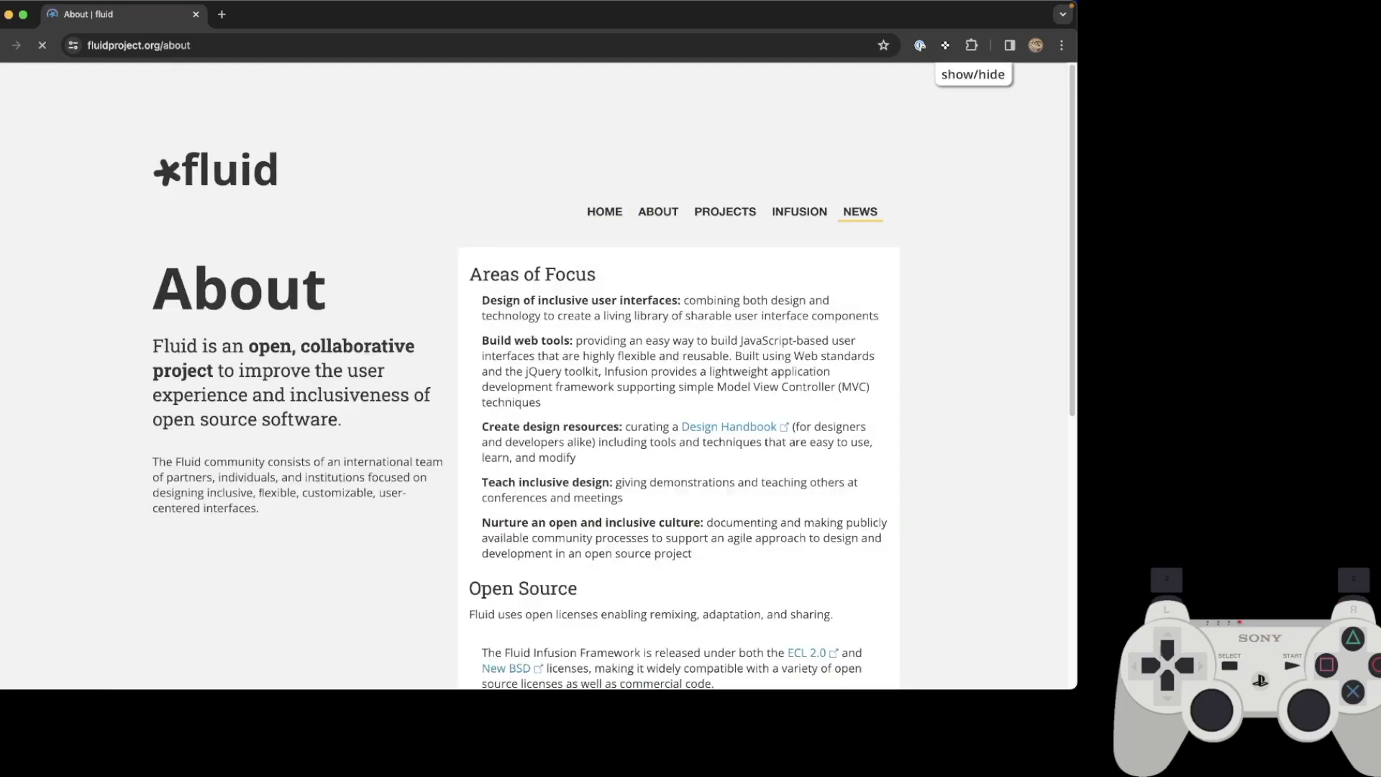